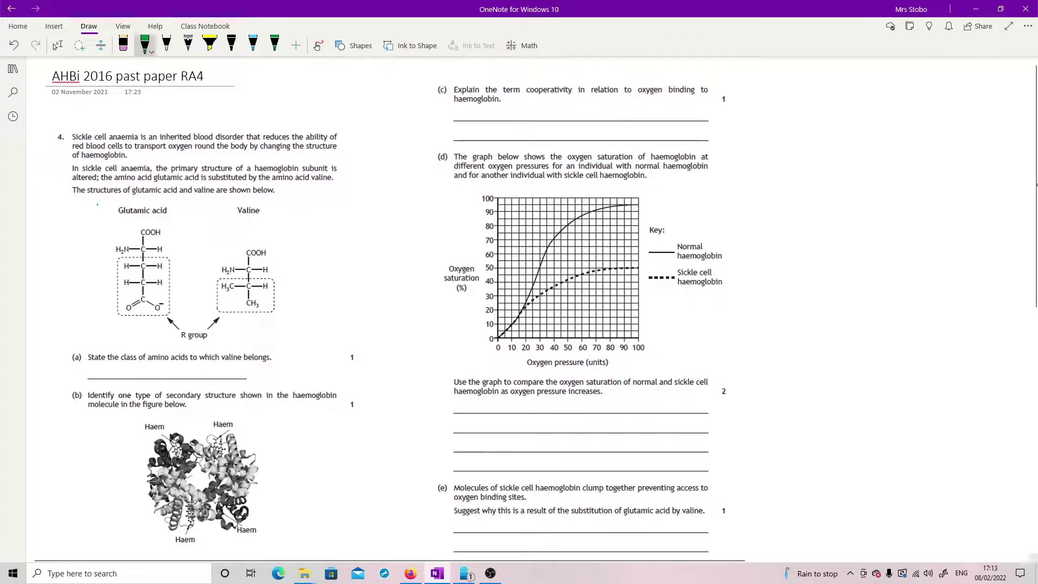
Highlight the COOH/H2N–C–H backbone of glutamic acid and valine in yellow.
{"action": "left_click", "coordinate": [57, 46]}
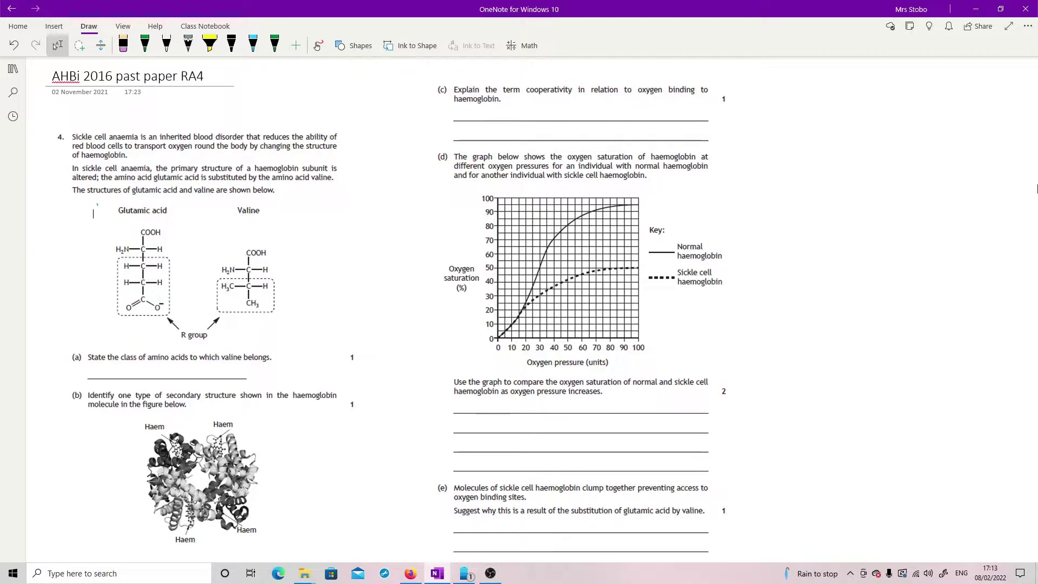
{"action": "left_click", "coordinate": [145, 45]}
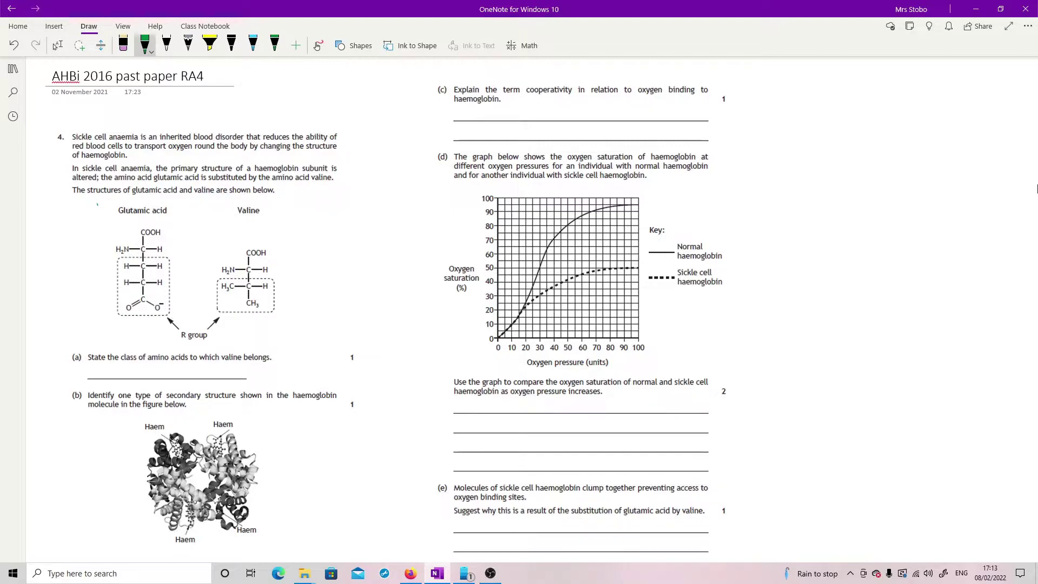
{"action": "left_click", "coordinate": [209, 46]}
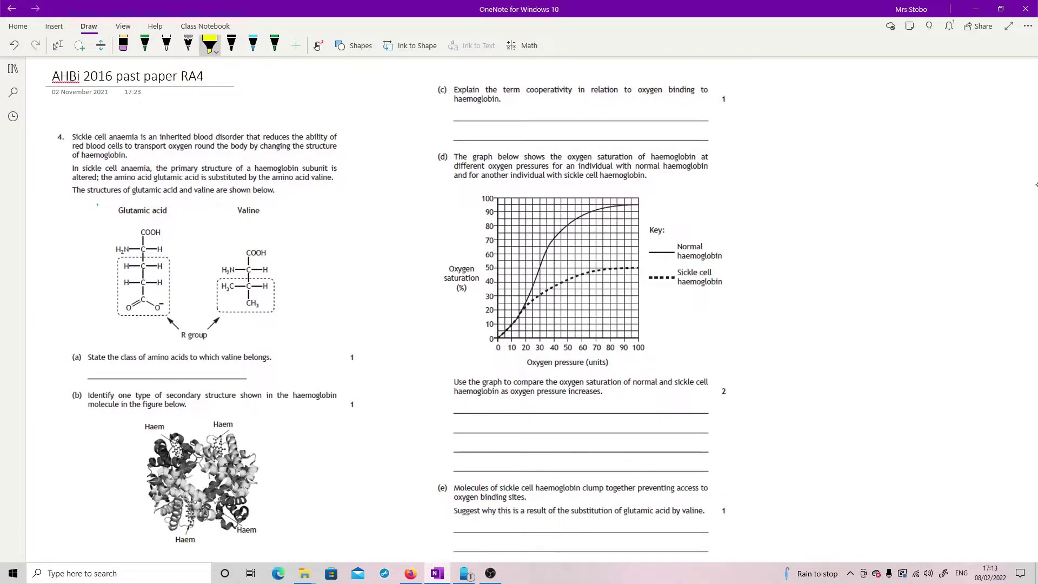
{"action": "mouse_move", "coordinate": [116, 250]}
{"action": "left_mouse_down"}
{"action": "mouse_move", "coordinate": [169, 257]}
{"action": "mouse_move", "coordinate": [141, 233]}
{"action": "mouse_move", "coordinate": [162, 224]}
{"action": "left_mouse_up"}
{"action": "mouse_move", "coordinate": [214, 269]}
{"action": "left_mouse_down"}
{"action": "mouse_move", "coordinate": [276, 269]}
{"action": "mouse_move", "coordinate": [254, 255]}
{"action": "mouse_move", "coordinate": [273, 252]}
{"action": "left_mouse_up"}
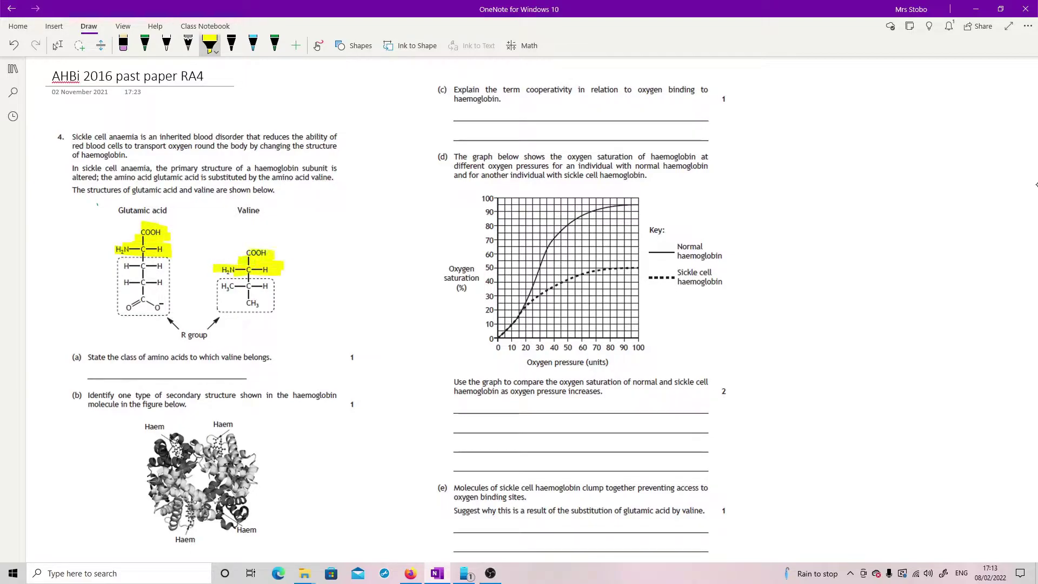
Draw green squiggles beside the glutamic acid and valine R groups.
{"action": "left_click", "coordinate": [145, 45]}
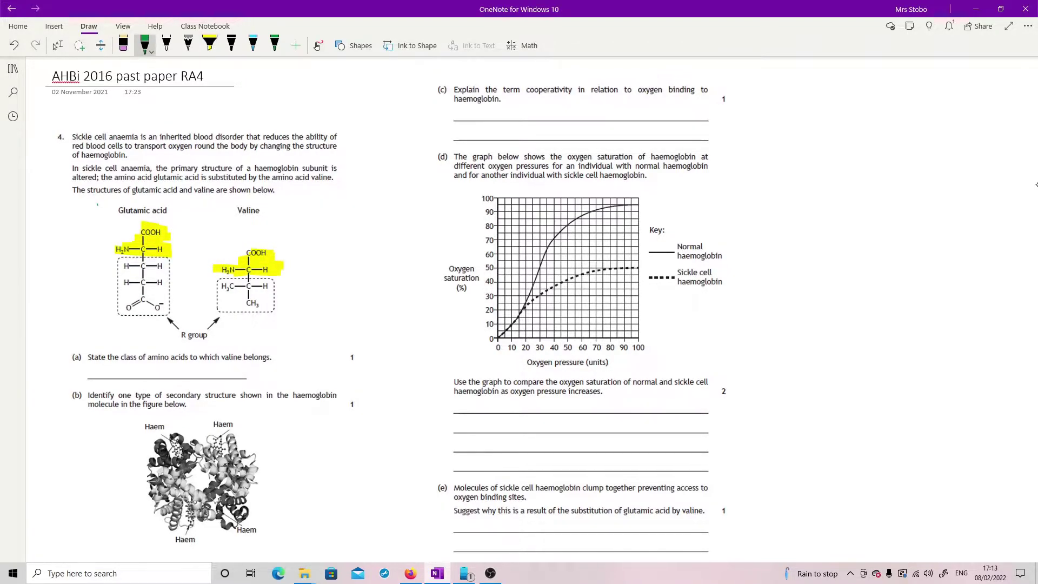
{"action": "left_click_drag", "start_coordinate": [112, 258], "coordinate": [102, 309]}
{"action": "left_click_drag", "start_coordinate": [213, 280], "coordinate": [208, 309]}
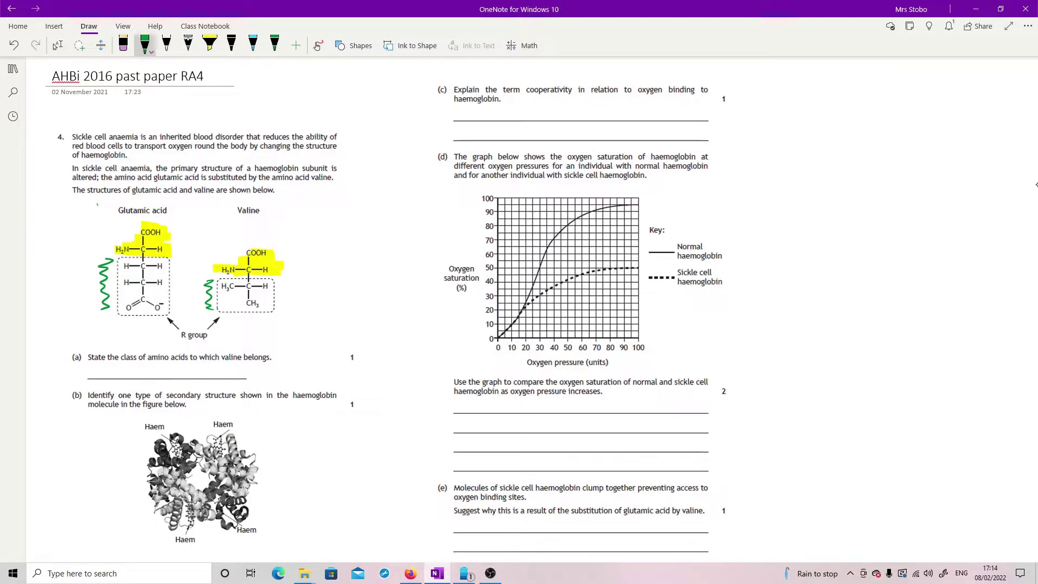
Circle valine in green and handwrite 'non-polar' on answer line (a).
{"action": "mouse_move", "coordinate": [201, 311]}
{"action": "left_mouse_down"}
{"action": "mouse_move", "coordinate": [216, 328]}
{"action": "mouse_move", "coordinate": [276, 250]}
{"action": "mouse_move", "coordinate": [202, 309]}
{"action": "left_mouse_up"}
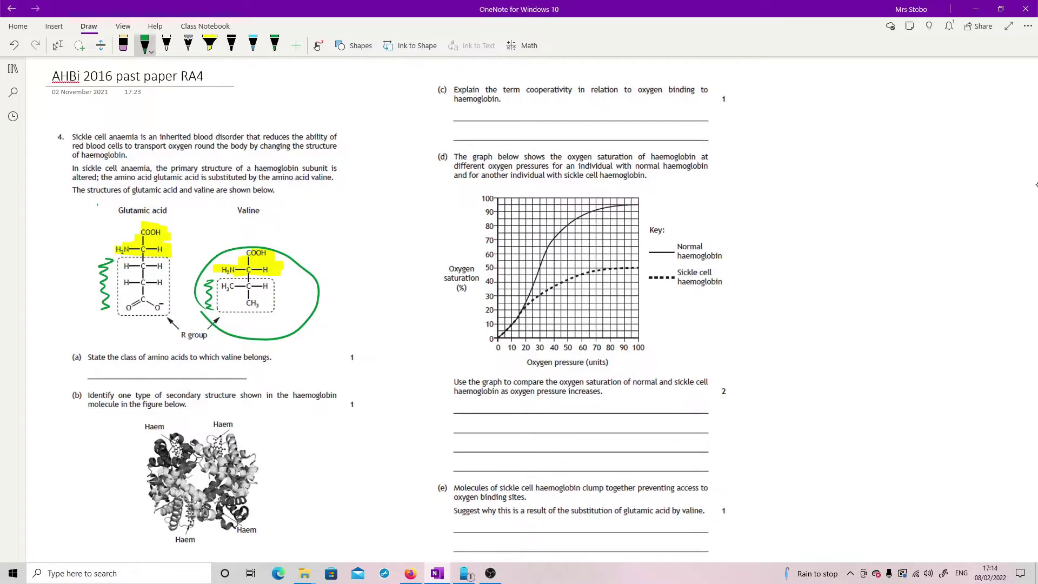
{"action": "mouse_move", "coordinate": [88, 380]}
{"action": "left_mouse_down"}
{"action": "mouse_move", "coordinate": [107, 371]}
{"action": "mouse_move", "coordinate": [124, 379]}
{"action": "left_mouse_up"}
{"action": "left_click_drag", "start_coordinate": [130, 375], "coordinate": [146, 370]}
{"action": "left_click_drag", "start_coordinate": [145, 370], "coordinate": [158, 375]}
{"action": "mouse_move", "coordinate": [169, 360]}
{"action": "left_mouse_down"}
{"action": "mouse_move", "coordinate": [167, 378]}
{"action": "mouse_move", "coordinate": [226, 365]}
{"action": "mouse_move", "coordinate": [228, 382]}
{"action": "mouse_move", "coordinate": [238, 381]}
{"action": "left_mouse_up"}
Complete answer (a) by writing '/hydrophobic' after non-polar.
{"action": "mouse_move", "coordinate": [241, 375]}
{"action": "left_mouse_down"}
{"action": "mouse_move", "coordinate": [238, 393]}
{"action": "mouse_move", "coordinate": [264, 377]}
{"action": "left_mouse_up"}
{"action": "mouse_move", "coordinate": [268, 367]}
{"action": "left_mouse_down"}
{"action": "mouse_move", "coordinate": [266, 382]}
{"action": "mouse_move", "coordinate": [277, 375]}
{"action": "left_mouse_up"}
{"action": "left_click_drag", "start_coordinate": [283, 375], "coordinate": [290, 390]}
{"action": "left_click_drag", "start_coordinate": [291, 374], "coordinate": [306, 382]}
{"action": "left_click_drag", "start_coordinate": [310, 376], "coordinate": [327, 378]}
{"action": "mouse_move", "coordinate": [325, 365]}
{"action": "left_mouse_down"}
{"action": "mouse_move", "coordinate": [328, 381]}
{"action": "mouse_move", "coordinate": [340, 376]}
{"action": "left_mouse_up"}
{"action": "left_click_drag", "start_coordinate": [345, 370], "coordinate": [365, 380]}
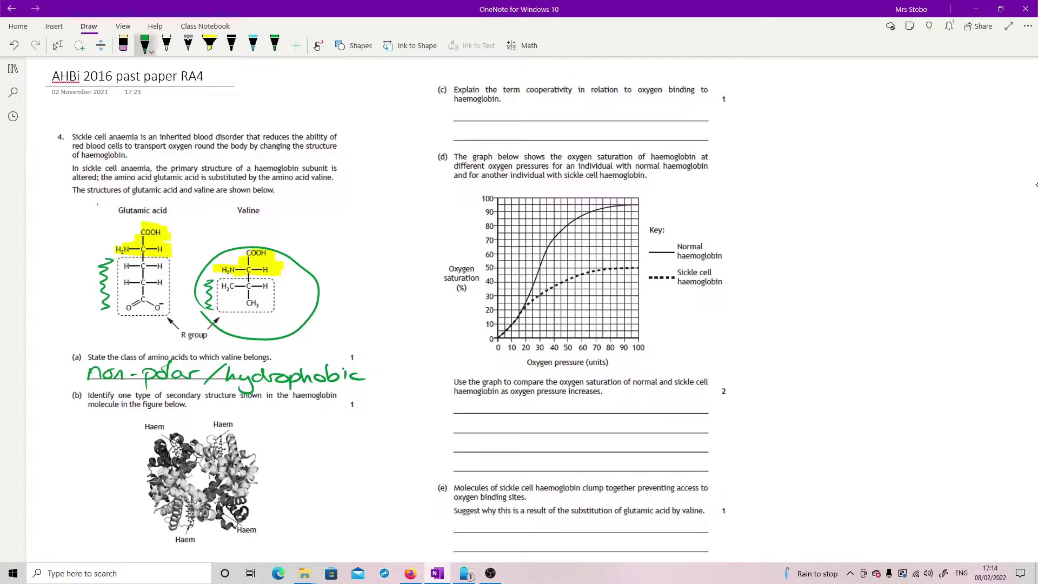
At part (b), sketch a green coiled helix and a zigzag pleated sheet beside the haemoglobin figure.
{"action": "key", "text": "Escape"}
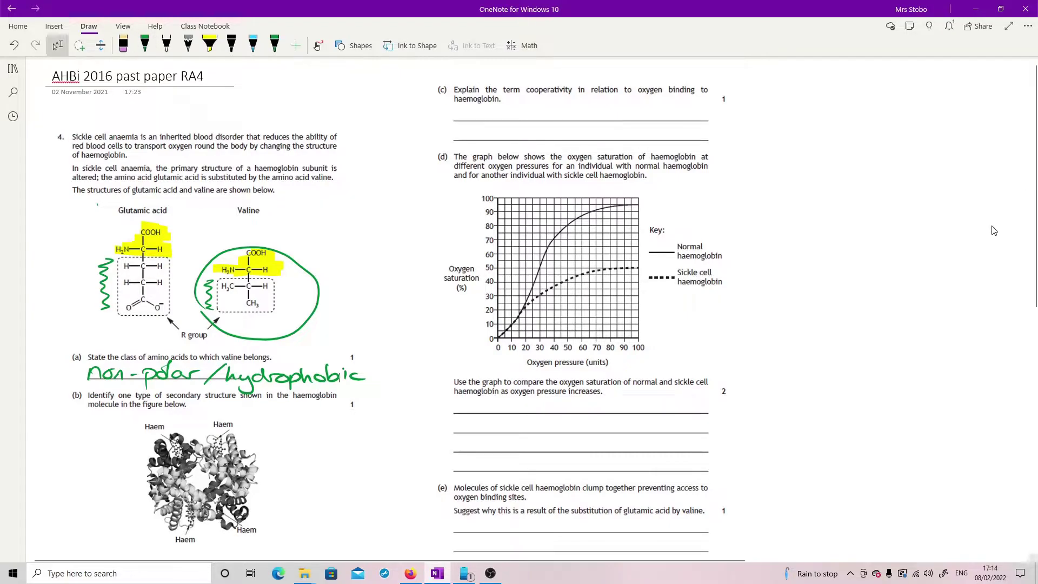
{"action": "scroll", "coordinate": [841, 268], "scroll_direction": "up", "scroll_amount": 4}
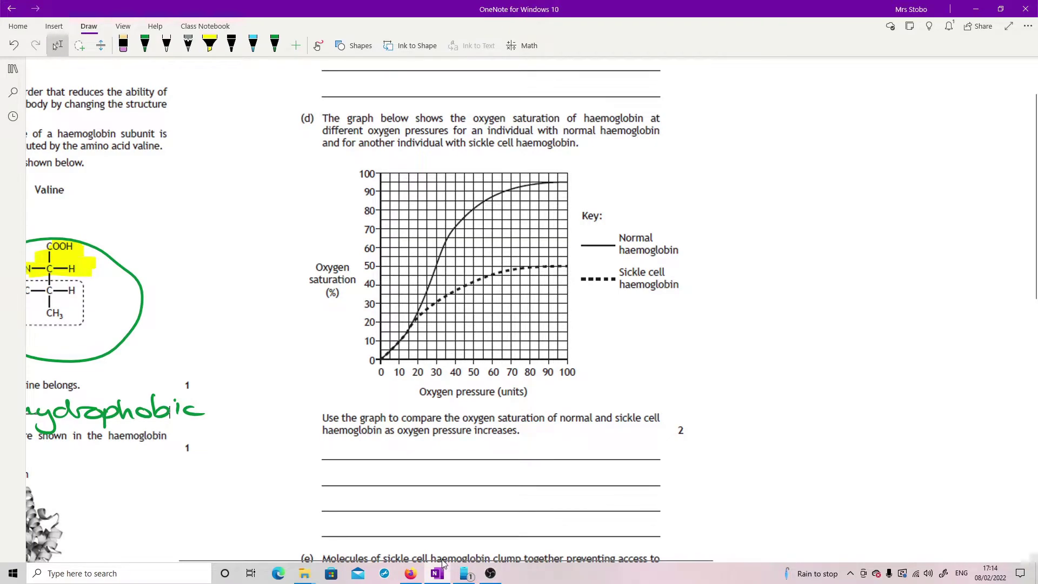
{"action": "scroll", "coordinate": [707, 473], "scroll_direction": "down", "scroll_amount": 3}
{"action": "scroll", "coordinate": [306, 479], "scroll_direction": "up", "scroll_amount": 3}
{"action": "scroll", "coordinate": [306, 479], "scroll_direction": "down", "scroll_amount": 5}
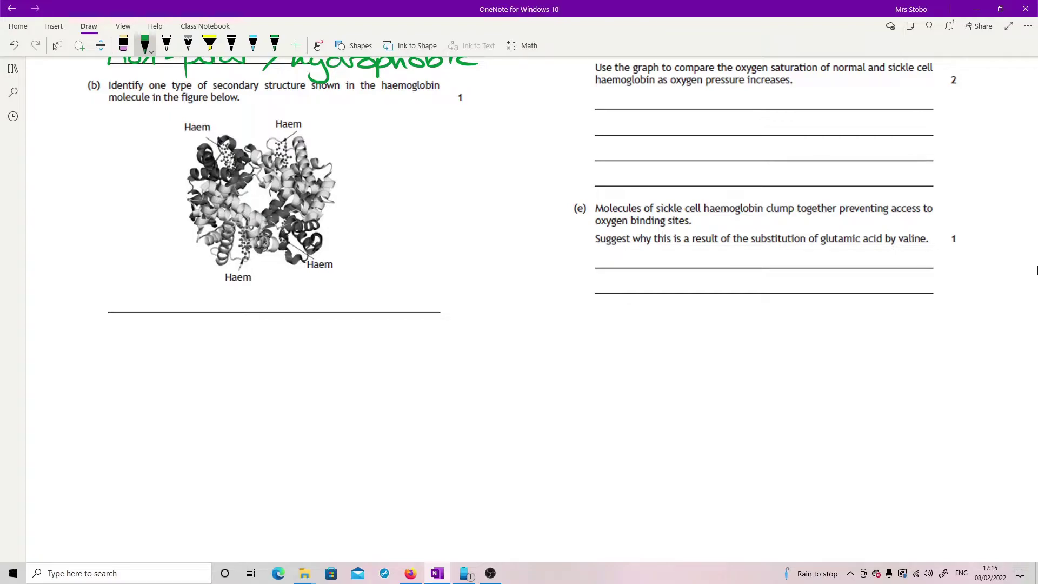
{"action": "mouse_move", "coordinate": [365, 142]}
{"action": "left_mouse_down"}
{"action": "mouse_move", "coordinate": [419, 171]}
{"action": "mouse_move", "coordinate": [407, 184]}
{"action": "mouse_move", "coordinate": [442, 186]}
{"action": "left_mouse_up"}
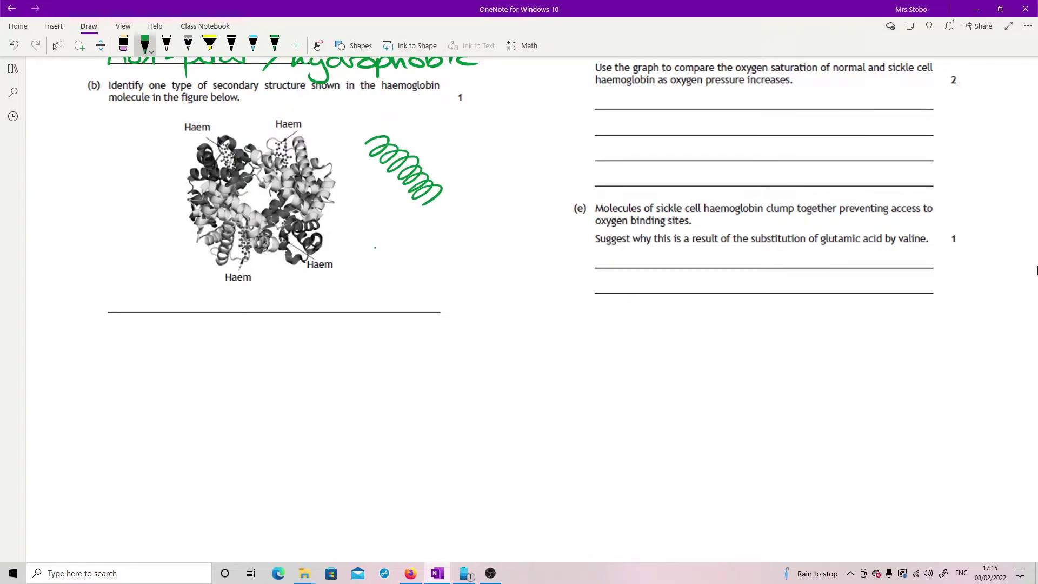
{"action": "mouse_move", "coordinate": [375, 247]}
{"action": "left_mouse_down"}
{"action": "mouse_move", "coordinate": [484, 241]}
{"action": "mouse_move", "coordinate": [536, 252]}
{"action": "mouse_move", "coordinate": [504, 273]}
{"action": "mouse_move", "coordinate": [485, 265]}
{"action": "mouse_move", "coordinate": [362, 282]}
{"action": "mouse_move", "coordinate": [368, 240]}
{"action": "mouse_move", "coordinate": [416, 219]}
{"action": "mouse_move", "coordinate": [511, 222]}
{"action": "mouse_move", "coordinate": [538, 270]}
{"action": "mouse_move", "coordinate": [506, 291]}
{"action": "mouse_move", "coordinate": [433, 303]}
{"action": "mouse_move", "coordinate": [395, 291]}
{"action": "mouse_move", "coordinate": [371, 305]}
{"action": "left_mouse_up"}
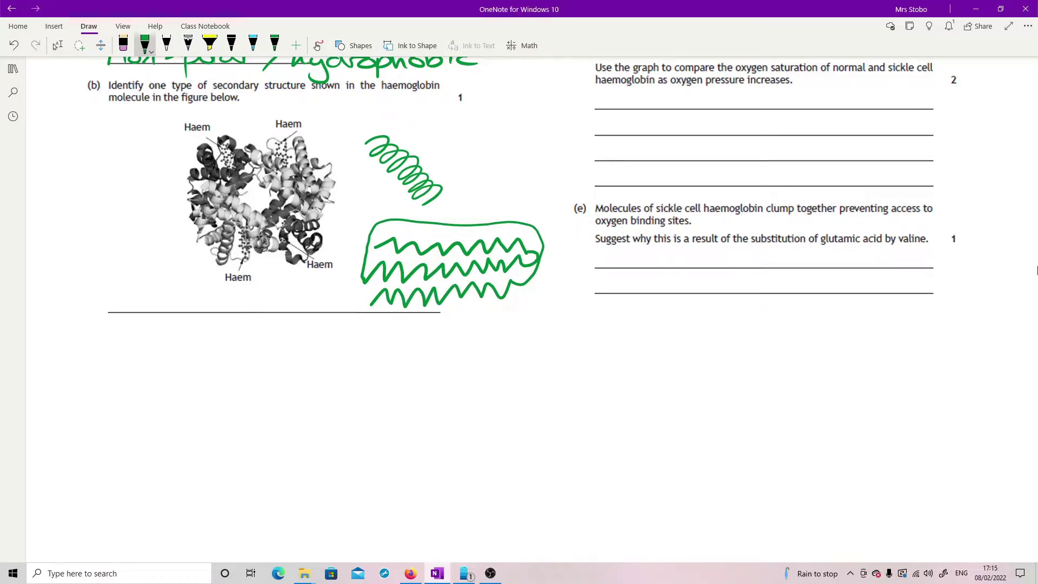
Add an arrow and extended coil to the sketches, and circle two helices in the figure.
{"action": "mouse_move", "coordinate": [388, 350]}
{"action": "left_mouse_down"}
{"action": "mouse_move", "coordinate": [491, 356]}
{"action": "mouse_move", "coordinate": [483, 367]}
{"action": "mouse_move", "coordinate": [500, 370]}
{"action": "mouse_move", "coordinate": [473, 374]}
{"action": "mouse_move", "coordinate": [500, 369]}
{"action": "left_mouse_up"}
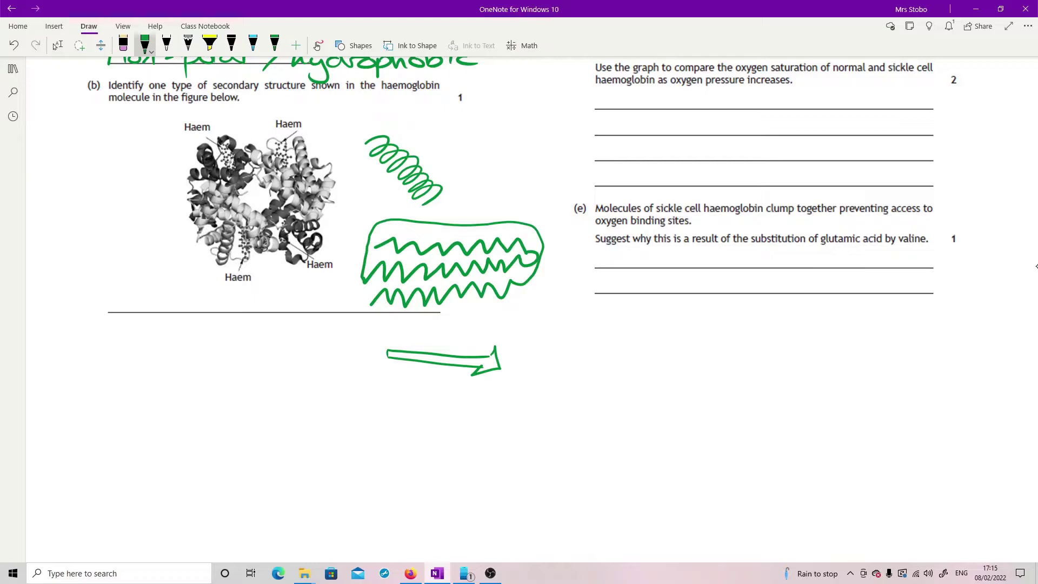
{"action": "mouse_move", "coordinate": [423, 205]}
{"action": "left_mouse_down"}
{"action": "mouse_move", "coordinate": [452, 215]}
{"action": "mouse_move", "coordinate": [476, 208]}
{"action": "mouse_move", "coordinate": [479, 191]}
{"action": "mouse_move", "coordinate": [546, 155]}
{"action": "left_mouse_up"}
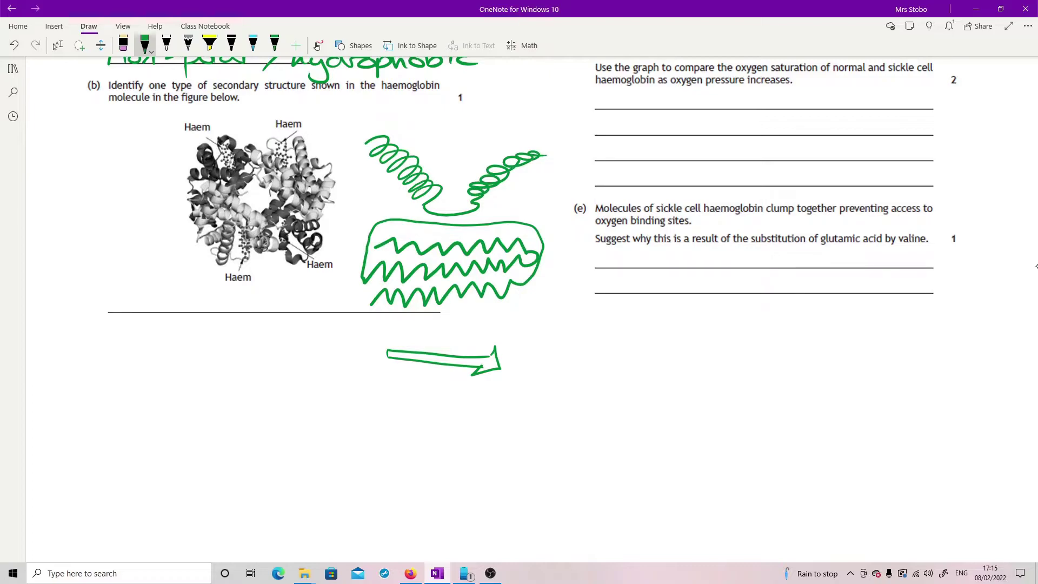
{"action": "mouse_move", "coordinate": [235, 217]}
{"action": "left_mouse_down"}
{"action": "mouse_move", "coordinate": [213, 269]}
{"action": "mouse_move", "coordinate": [234, 217]}
{"action": "left_mouse_up"}
{"action": "mouse_move", "coordinate": [309, 131]}
{"action": "left_mouse_down"}
{"action": "mouse_move", "coordinate": [289, 143]}
{"action": "mouse_move", "coordinate": [326, 163]}
{"action": "mouse_move", "coordinate": [307, 133]}
{"action": "left_mouse_up"}
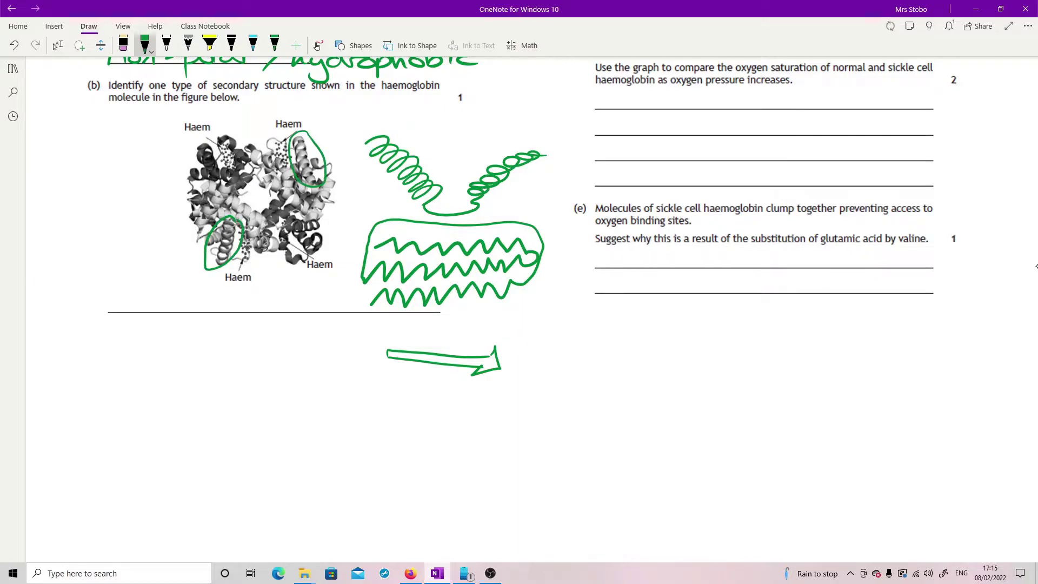
Handwrite 'α-helix / turn' on answer line (b).
{"action": "mouse_move", "coordinate": [128, 286]}
{"action": "left_mouse_down"}
{"action": "mouse_move", "coordinate": [130, 308]}
{"action": "mouse_move", "coordinate": [198, 298]}
{"action": "mouse_move", "coordinate": [222, 327]}
{"action": "left_mouse_up"}
{"action": "mouse_move", "coordinate": [262, 287]}
{"action": "left_mouse_down"}
{"action": "mouse_move", "coordinate": [264, 312]}
{"action": "mouse_move", "coordinate": [305, 311]}
{"action": "left_mouse_up"}
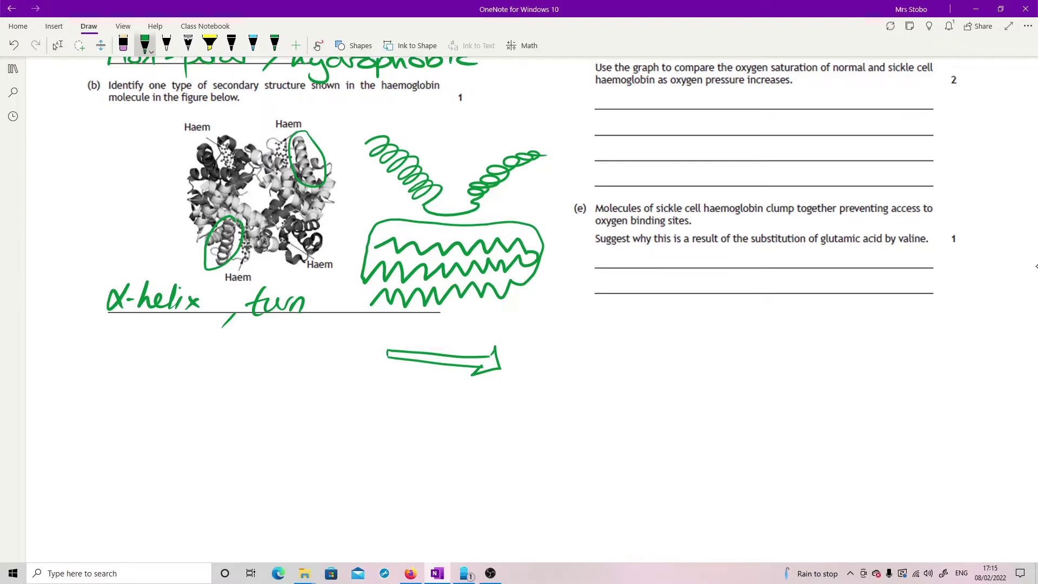
{"action": "key", "text": "Escape"}
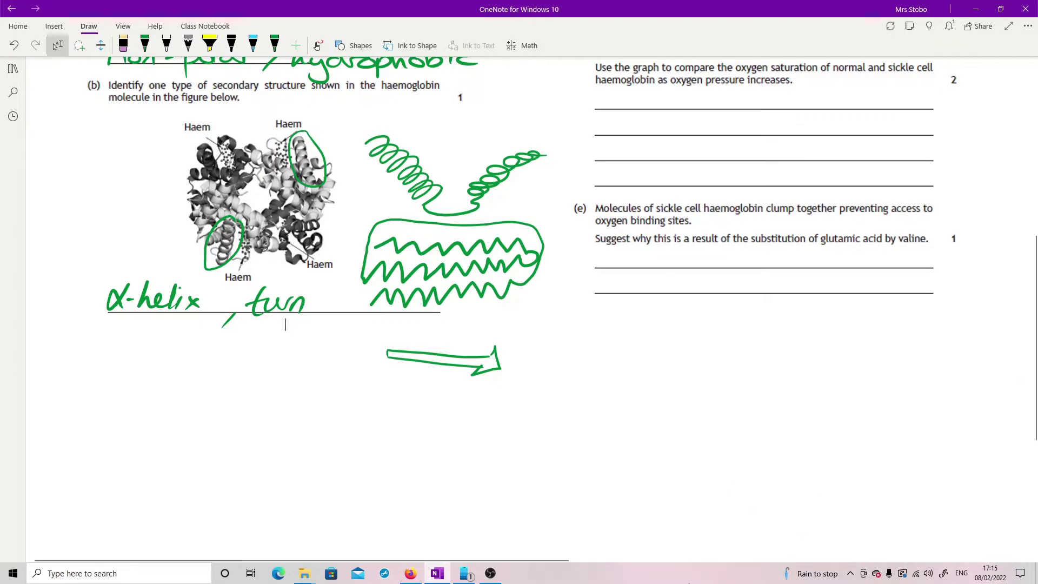
Handwrite 'bind at one subunit, increases' on the first answer line for (c).
{"action": "scroll", "coordinate": [822, 514], "scroll_direction": "right", "scroll_amount": 10}
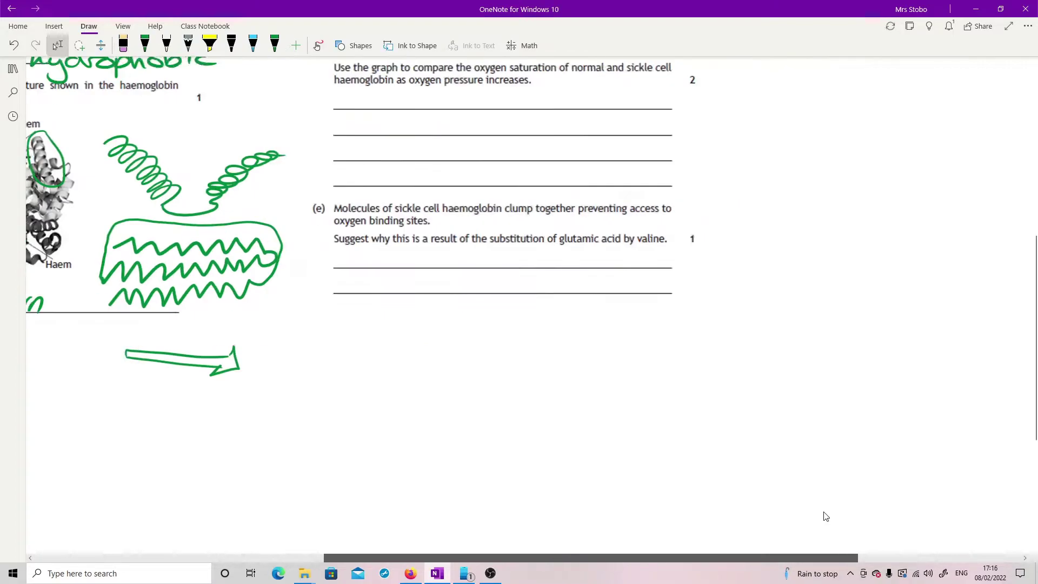
{"action": "left_click_drag", "start_coordinate": [667, 556], "coordinate": [579, 557]}
{"action": "scroll", "coordinate": [546, 352], "scroll_direction": "up", "scroll_amount": 8}
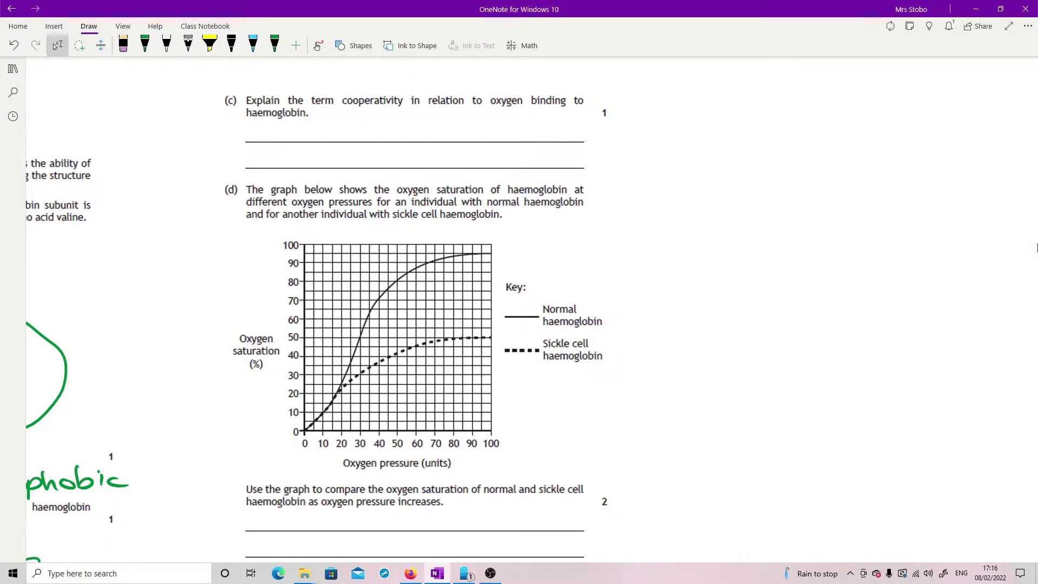
{"action": "mouse_move", "coordinate": [257, 122]}
{"action": "left_mouse_down"}
{"action": "mouse_move", "coordinate": [266, 142]}
{"action": "mouse_move", "coordinate": [291, 139]}
{"action": "mouse_move", "coordinate": [303, 122]}
{"action": "mouse_move", "coordinate": [353, 130]}
{"action": "left_mouse_up"}
{"action": "left_click_drag", "start_coordinate": [363, 139], "coordinate": [364, 141]}
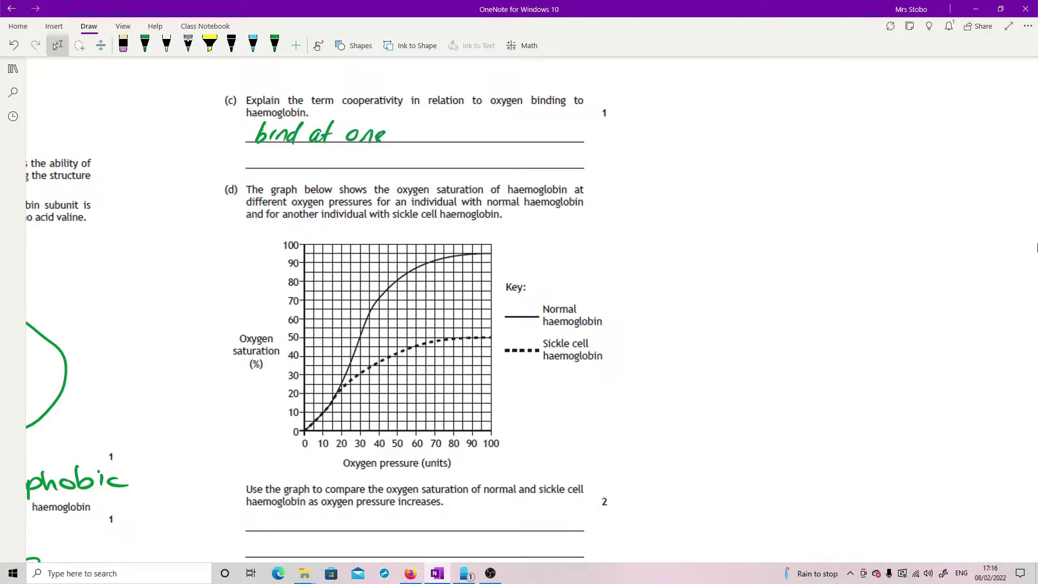
{"action": "mouse_move", "coordinate": [414, 126]}
{"action": "left_mouse_down"}
{"action": "mouse_move", "coordinate": [403, 143]}
{"action": "mouse_move", "coordinate": [489, 135]}
{"action": "left_mouse_up"}
{"action": "mouse_move", "coordinate": [504, 118]}
{"action": "left_mouse_down"}
{"action": "mouse_move", "coordinate": [494, 145]}
{"action": "mouse_move", "coordinate": [532, 142]}
{"action": "left_mouse_up"}
{"action": "left_click_drag", "start_coordinate": [536, 142], "coordinate": [553, 142]}
{"action": "mouse_move", "coordinate": [565, 142]}
{"action": "left_mouse_down"}
{"action": "mouse_move", "coordinate": [573, 129]}
{"action": "mouse_move", "coordinate": [586, 141]}
{"action": "left_mouse_up"}
{"action": "mouse_move", "coordinate": [597, 129]}
{"action": "left_mouse_down"}
{"action": "mouse_move", "coordinate": [590, 142]}
{"action": "mouse_move", "coordinate": [614, 142]}
{"action": "left_mouse_up"}
{"action": "left_click_drag", "start_coordinate": [621, 134], "coordinate": [636, 142]}
{"action": "left_click_drag", "start_coordinate": [638, 133], "coordinate": [644, 141]}
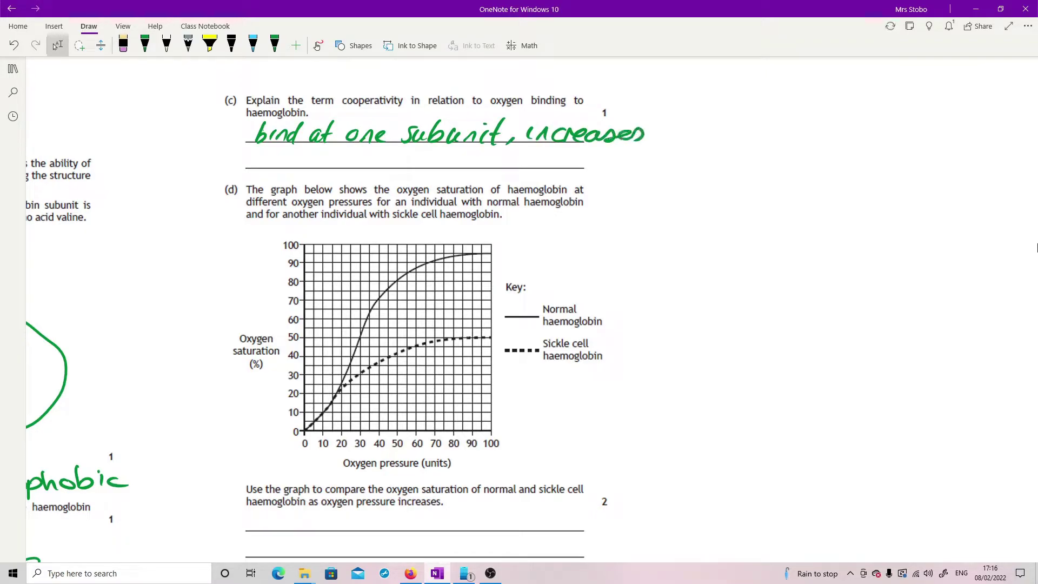
Finish answer (c) with 'ability to bind at others' on the second line.
{"action": "mouse_move", "coordinate": [265, 156]}
{"action": "left_mouse_down"}
{"action": "mouse_move", "coordinate": [255, 164]}
{"action": "mouse_move", "coordinate": [292, 168]}
{"action": "left_mouse_up"}
{"action": "left_click_drag", "start_coordinate": [296, 150], "coordinate": [302, 170]}
{"action": "left_click_drag", "start_coordinate": [315, 150], "coordinate": [314, 168]}
{"action": "left_click_drag", "start_coordinate": [325, 157], "coordinate": [308, 186]}
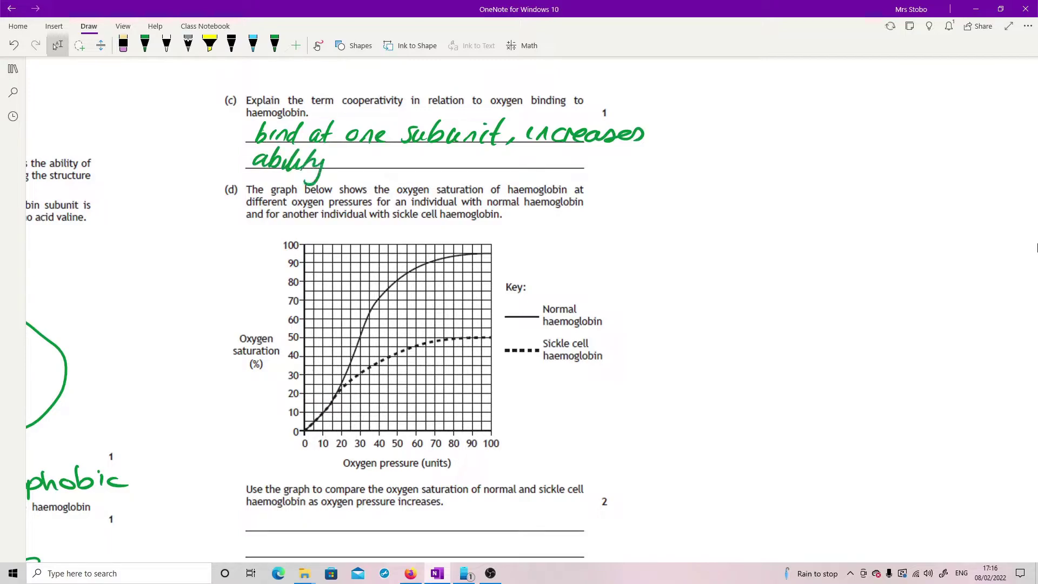
{"action": "left_click_drag", "start_coordinate": [356, 150], "coordinate": [353, 168]}
{"action": "left_click_drag", "start_coordinate": [341, 160], "coordinate": [367, 165]}
{"action": "mouse_move", "coordinate": [394, 147]}
{"action": "left_mouse_down"}
{"action": "mouse_move", "coordinate": [385, 171]}
{"action": "mouse_move", "coordinate": [400, 162]}
{"action": "left_mouse_up"}
{"action": "mouse_move", "coordinate": [410, 159]}
{"action": "left_mouse_down"}
{"action": "mouse_move", "coordinate": [404, 169]}
{"action": "mouse_move", "coordinate": [416, 168]}
{"action": "left_mouse_up"}
{"action": "mouse_move", "coordinate": [428, 162]}
{"action": "left_mouse_down"}
{"action": "mouse_move", "coordinate": [436, 149]}
{"action": "mouse_move", "coordinate": [433, 168]}
{"action": "left_mouse_up"}
{"action": "mouse_move", "coordinate": [454, 159]}
{"action": "left_mouse_down"}
{"action": "mouse_move", "coordinate": [441, 168]}
{"action": "mouse_move", "coordinate": [459, 168]}
{"action": "left_mouse_up"}
{"action": "left_click_drag", "start_coordinate": [454, 159], "coordinate": [512, 148]}
{"action": "left_click_drag", "start_coordinate": [507, 157], "coordinate": [533, 167]}
{"action": "left_click_drag", "start_coordinate": [534, 162], "coordinate": [549, 166]}
{"action": "left_click_drag", "start_coordinate": [557, 155], "coordinate": [552, 167]}
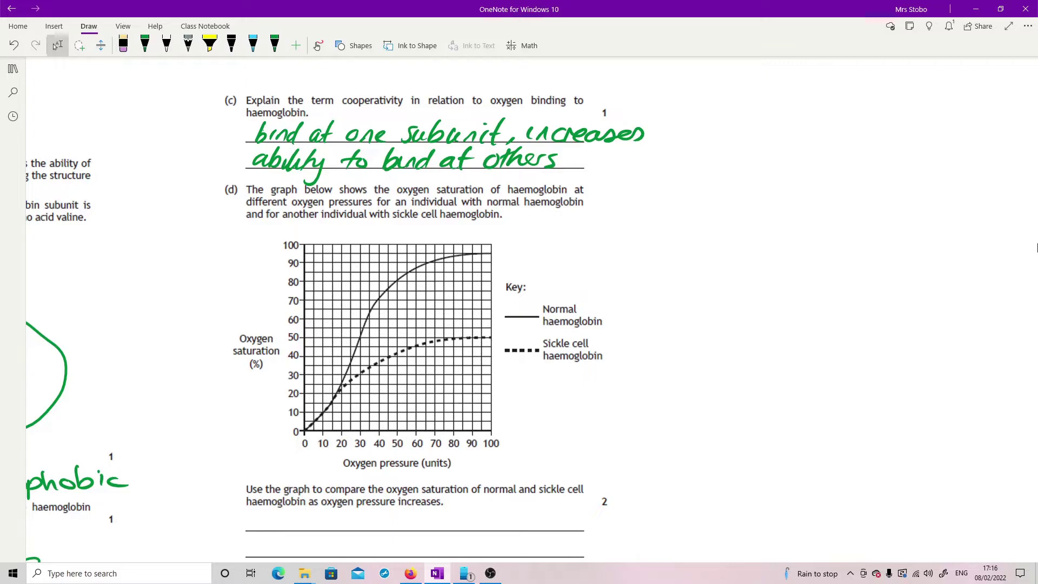
Underline 'Normal haemoglobin' and 'Sickle cell haemoglobin' in green and highlight the 0–20 unit curve overlap yellow.
{"action": "left_click", "coordinate": [145, 46]}
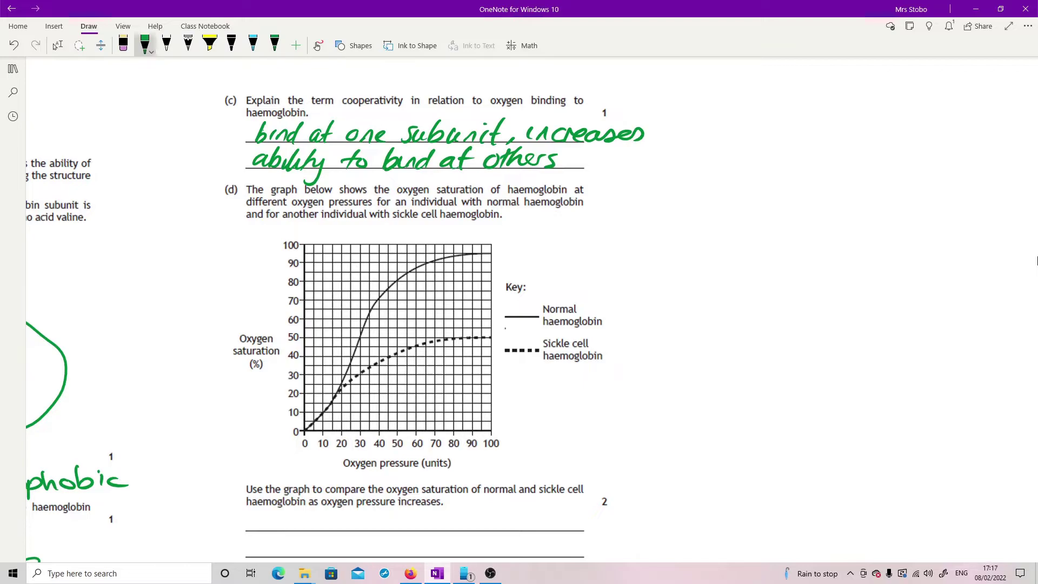
{"action": "left_click_drag", "start_coordinate": [505, 328], "coordinate": [604, 338]}
{"action": "left_click_drag", "start_coordinate": [499, 374], "coordinate": [604, 376]}
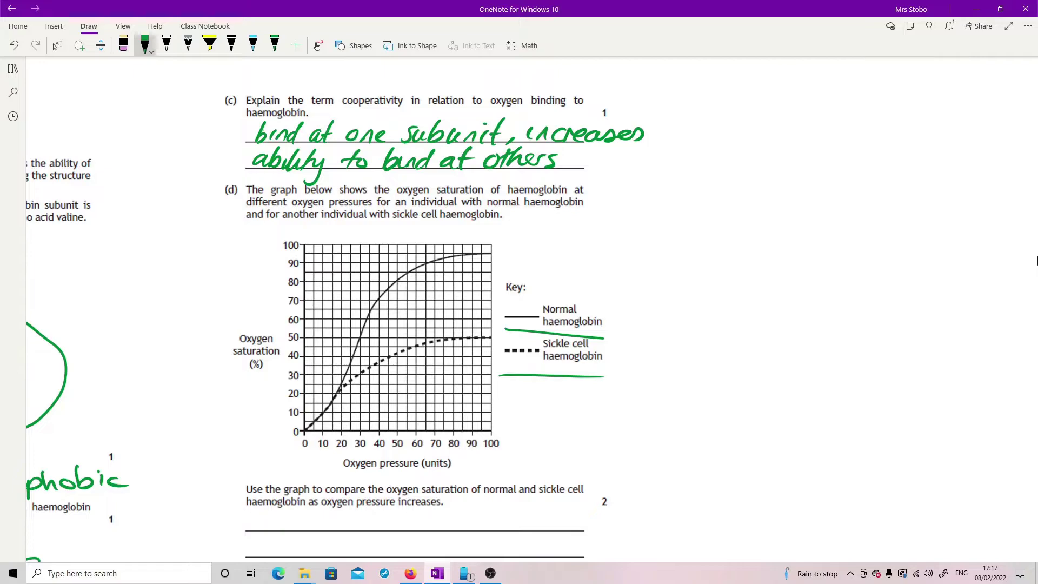
{"action": "left_click", "coordinate": [210, 43]}
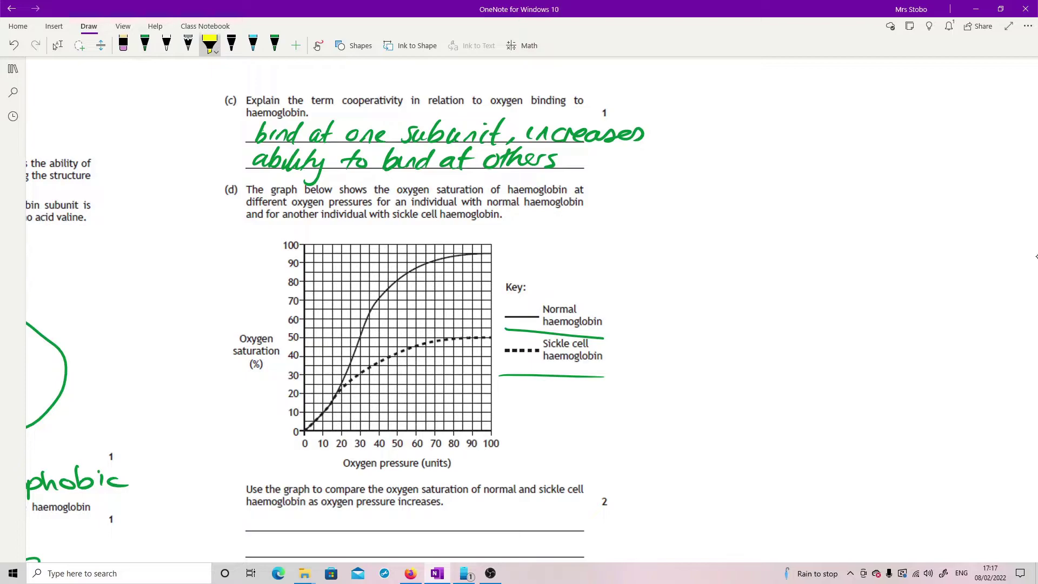
{"action": "mouse_move", "coordinate": [305, 431]}
{"action": "left_mouse_down"}
{"action": "mouse_move", "coordinate": [334, 404]}
{"action": "mouse_move", "coordinate": [302, 427]}
{"action": "left_mouse_up"}
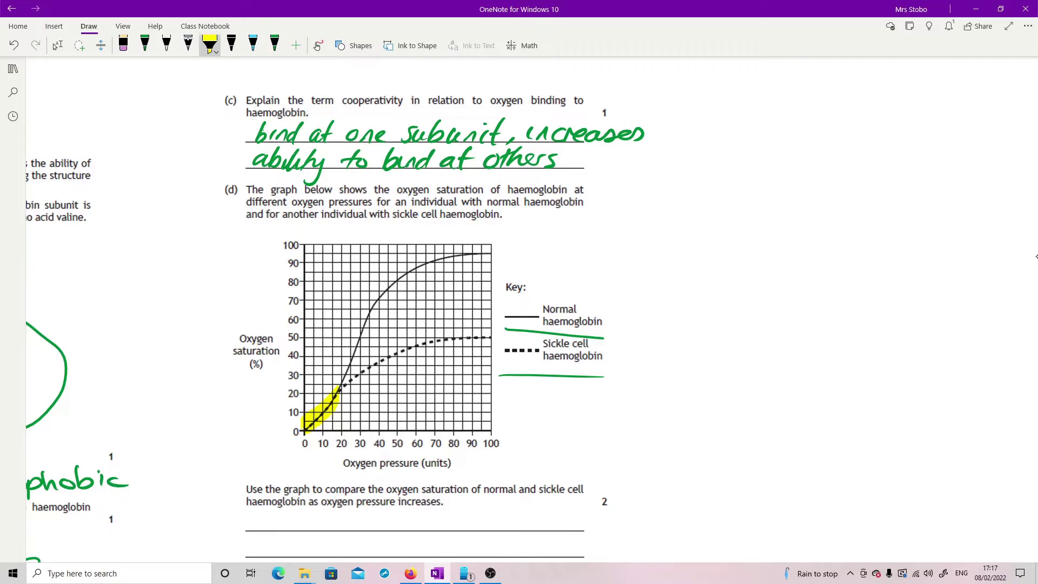
Highlight the dashed sickle cell curve in bright green.
{"action": "left_click", "coordinate": [210, 45]}
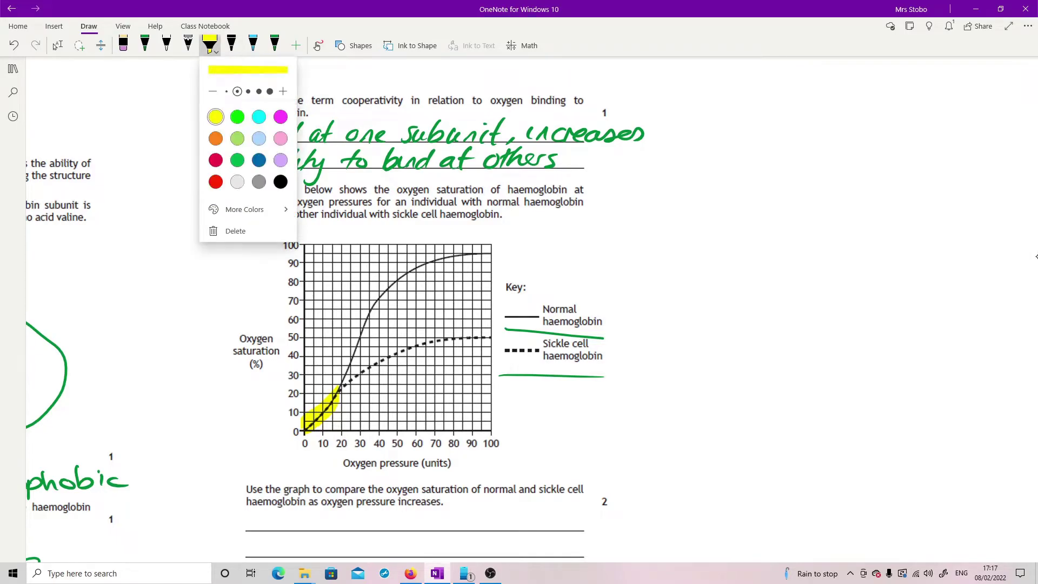
{"action": "left_click", "coordinate": [236, 117]}
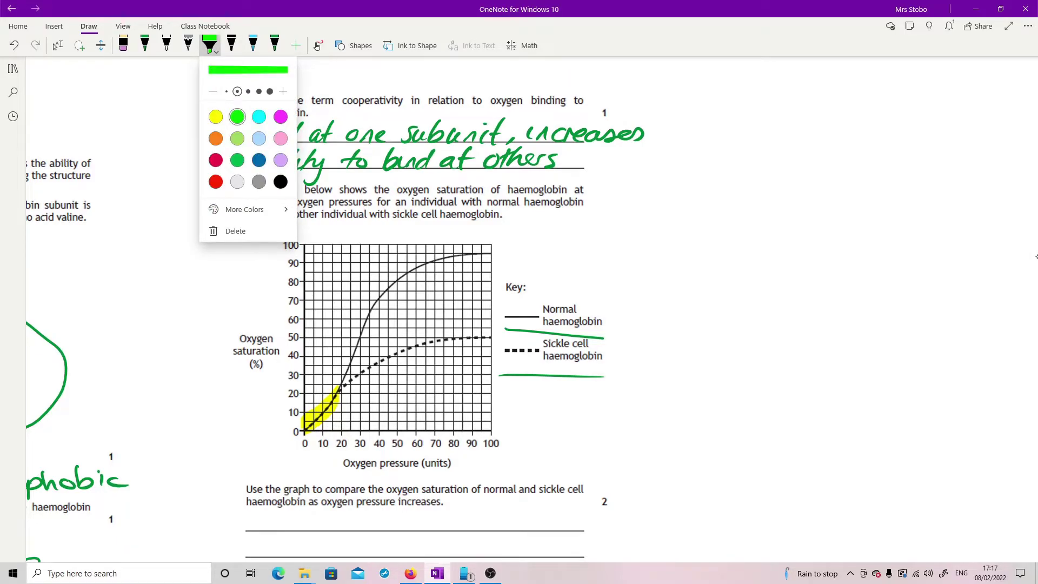
{"action": "mouse_move", "coordinate": [341, 393]}
{"action": "left_mouse_down"}
{"action": "mouse_move", "coordinate": [405, 347]}
{"action": "mouse_move", "coordinate": [491, 339]}
{"action": "left_mouse_up"}
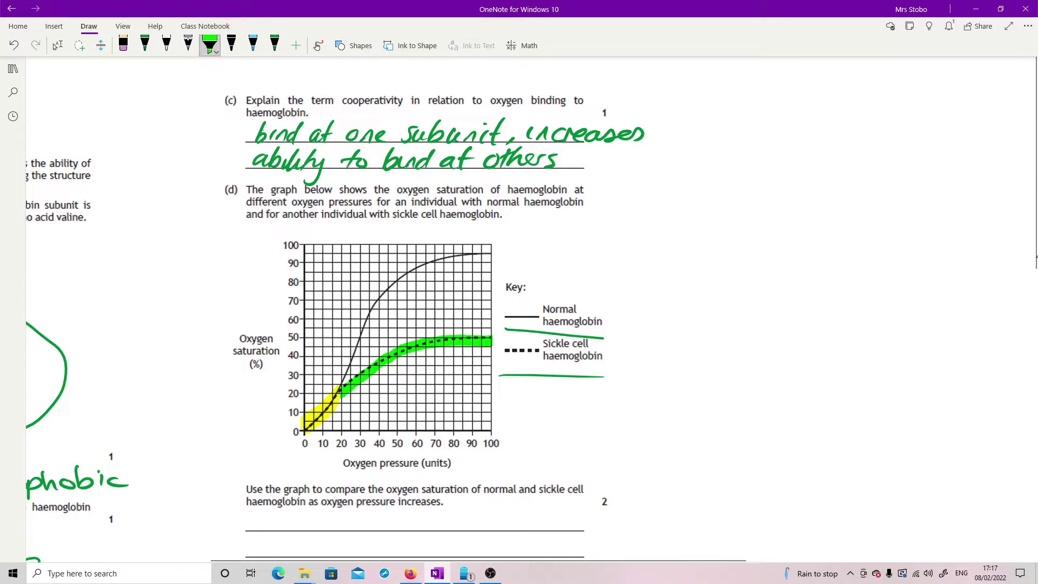
Highlight the solid normal haemoglobin curve in cyan.
{"action": "left_click", "coordinate": [210, 45]}
{"action": "left_click", "coordinate": [259, 117]}
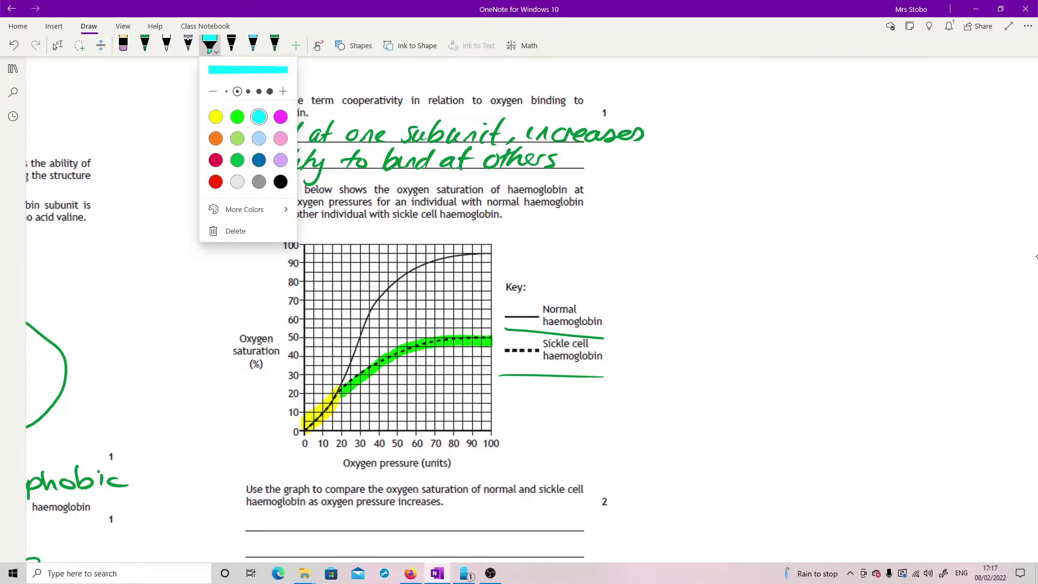
{"action": "mouse_move", "coordinate": [338, 388]}
{"action": "left_mouse_down"}
{"action": "mouse_move", "coordinate": [371, 314]}
{"action": "mouse_move", "coordinate": [401, 278]}
{"action": "mouse_move", "coordinate": [495, 252]}
{"action": "left_mouse_up"}
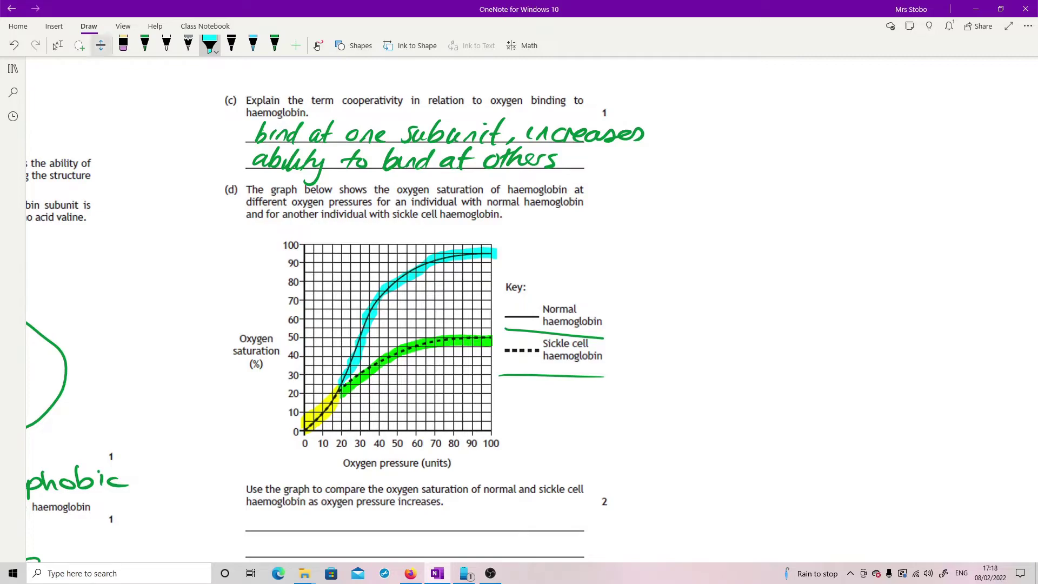
Ring the curves' crossing point near 20 units in green, then scroll down to question (e).
{"action": "left_click", "coordinate": [145, 46]}
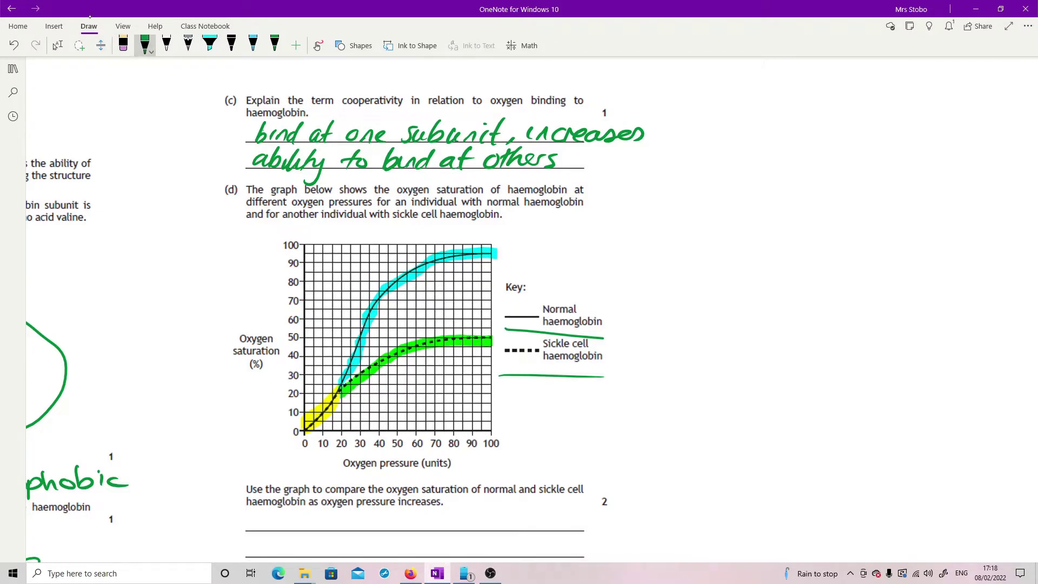
{"action": "mouse_move", "coordinate": [342, 382]}
{"action": "left_mouse_down"}
{"action": "mouse_move", "coordinate": [355, 401]}
{"action": "mouse_move", "coordinate": [345, 382]}
{"action": "left_mouse_up"}
{"action": "left_click", "coordinate": [57, 45]}
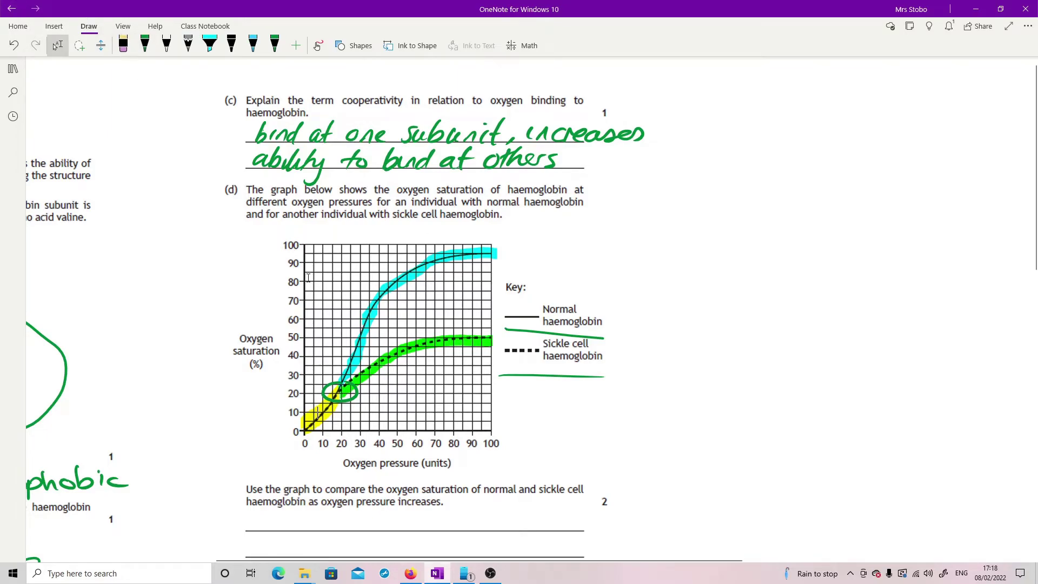
{"action": "scroll", "coordinate": [307, 265], "scroll_direction": "down", "scroll_amount": 5}
{"action": "scroll", "coordinate": [307, 265], "scroll_direction": "down", "scroll_amount": 1}
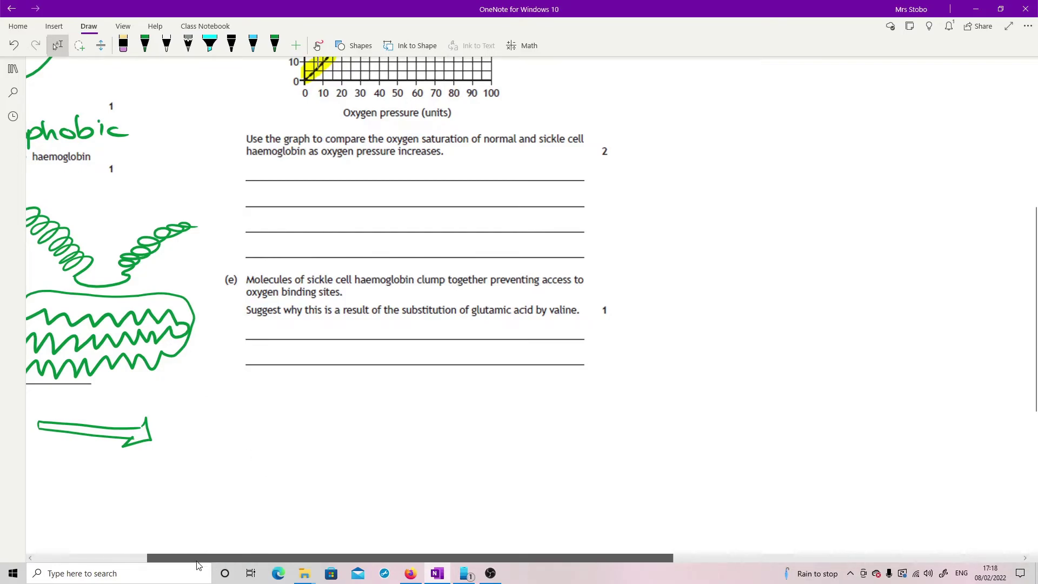
Return to question 4 and draw a green loop around glutamic acid's O⁻.
{"action": "scroll", "coordinate": [200, 541], "scroll_direction": "left", "scroll_amount": 5}
{"action": "scroll", "coordinate": [194, 360], "scroll_direction": "up", "scroll_amount": 5}
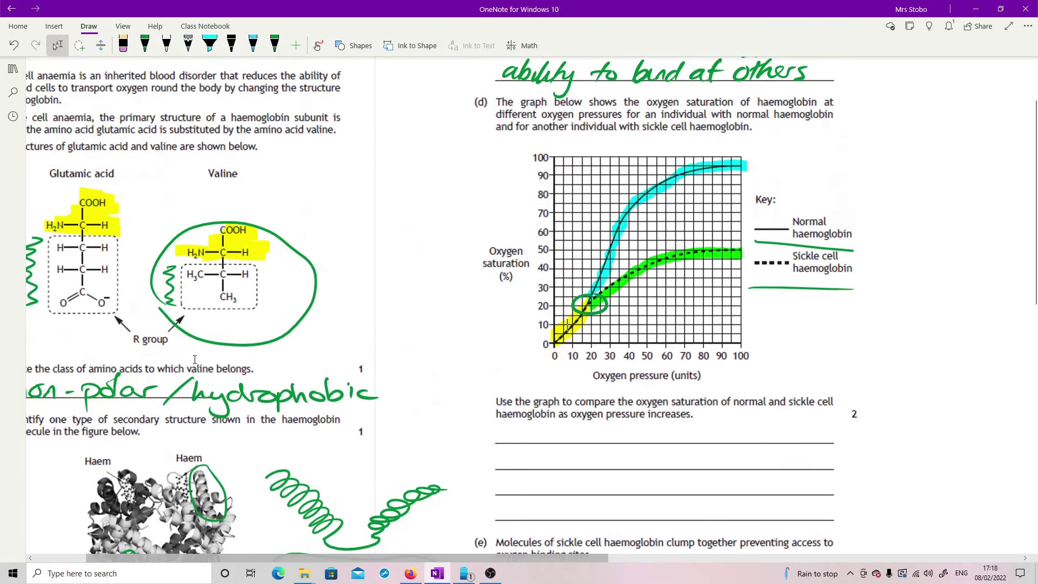
{"action": "scroll", "coordinate": [236, 559], "scroll_direction": "left", "scroll_amount": 4}
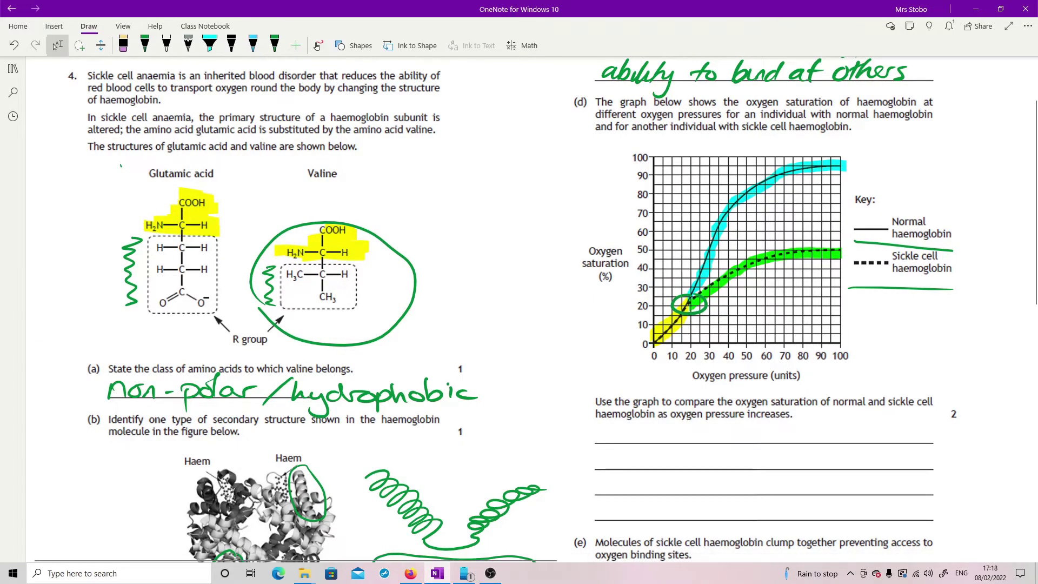
{"action": "mouse_move", "coordinate": [198, 289]}
{"action": "left_mouse_down"}
{"action": "mouse_move", "coordinate": [215, 311]}
{"action": "mouse_move", "coordinate": [212, 285]}
{"action": "left_mouse_up"}
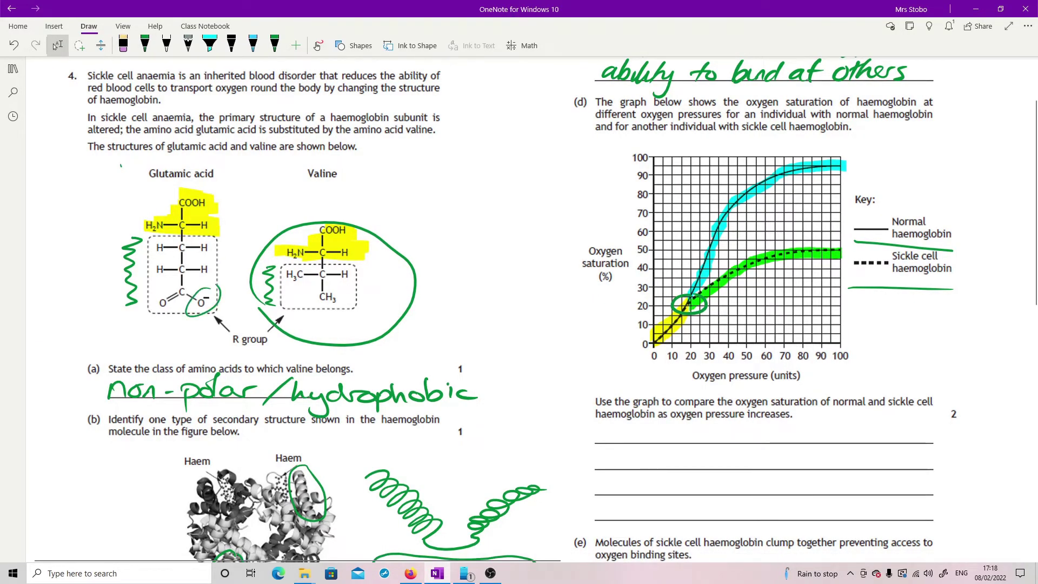